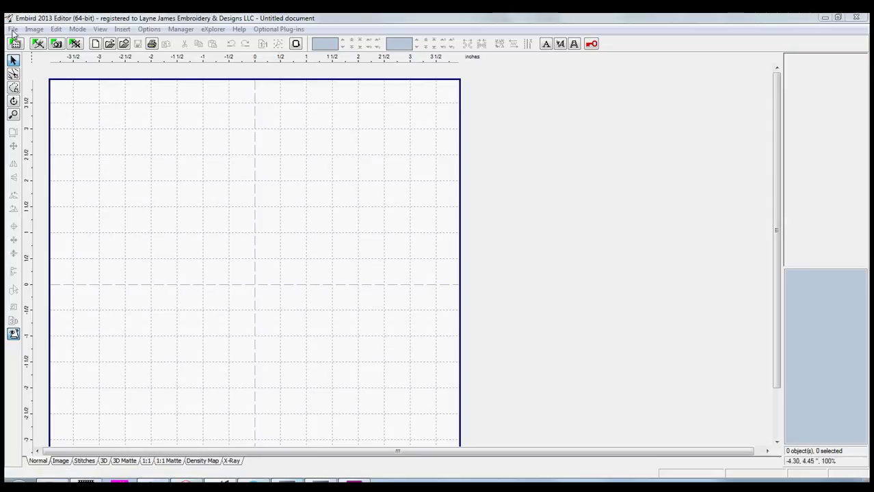
# Start opening a design file and browse to the Samantha Alpha_Applique Market font folder.
pyautogui.click(11, 31)
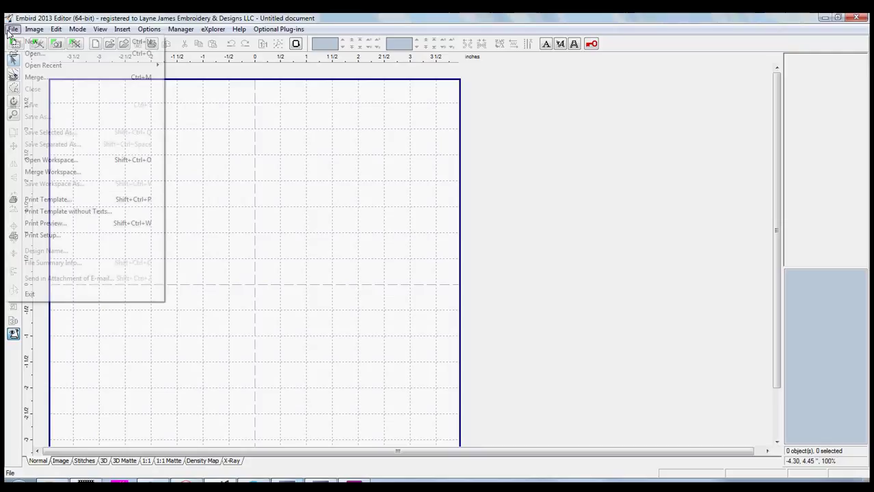
pyautogui.click(32, 54)
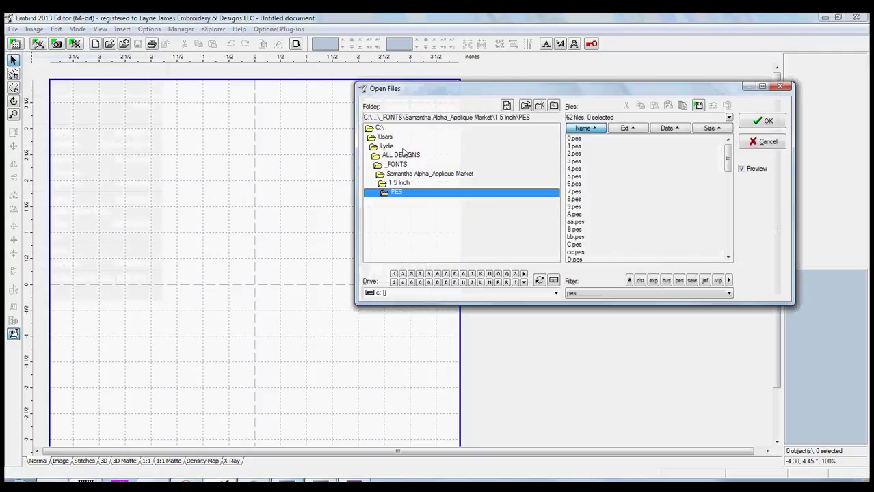
pyautogui.click(405, 176)
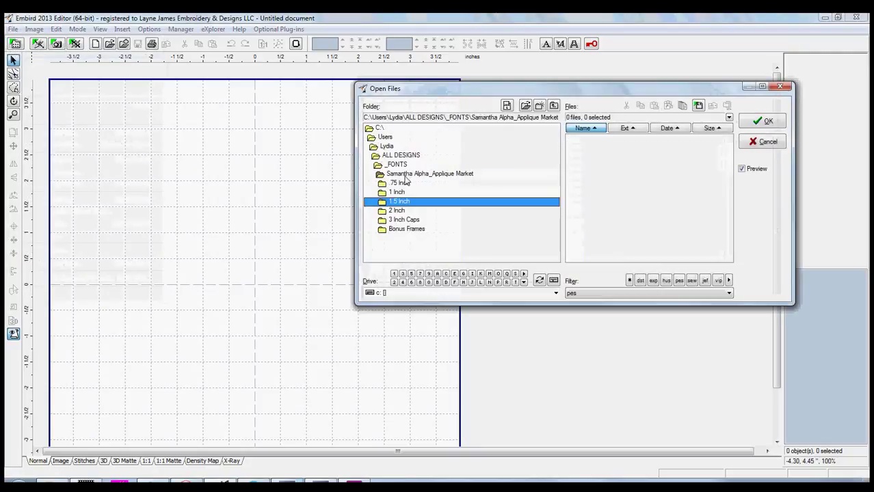
# Preview the Bonus Frames PES doodle rect and scroll oval frames, then return to the size folders.
pyautogui.click(414, 229)
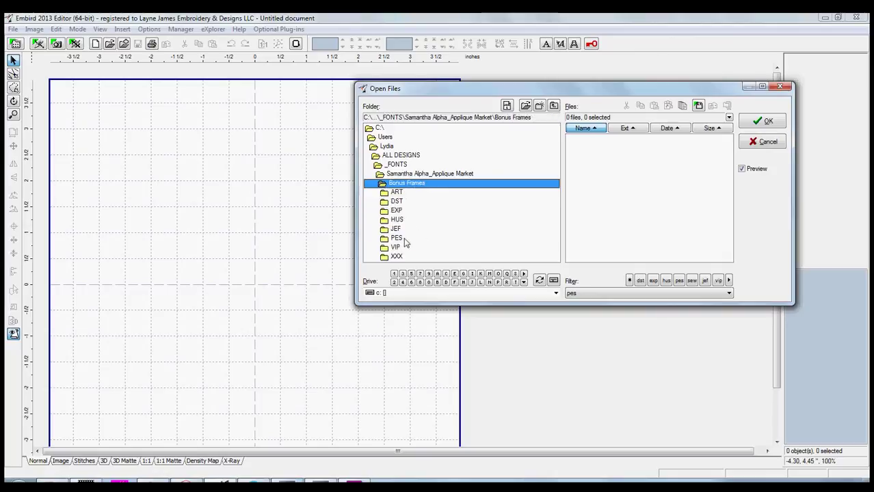
pyautogui.click(404, 239)
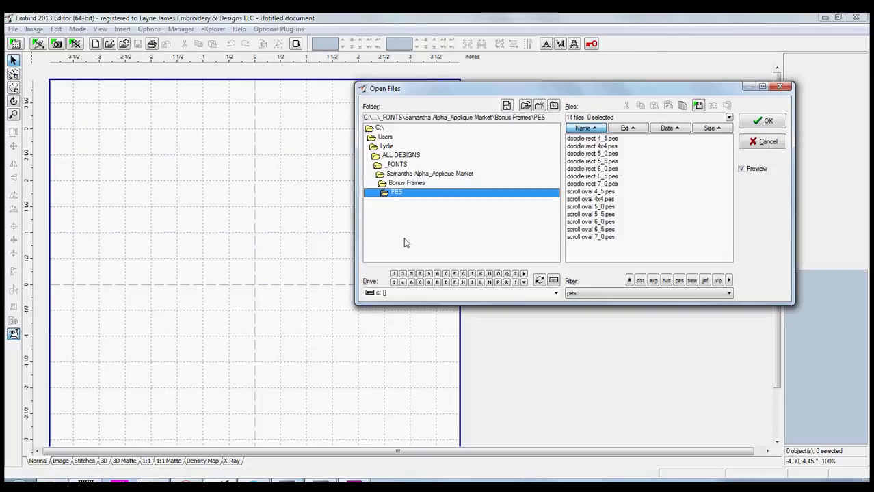
pyautogui.click(594, 147)
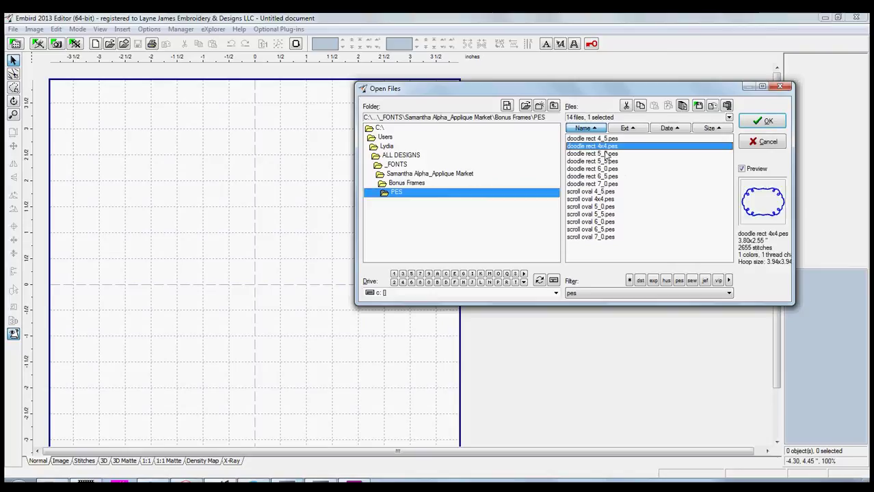
pyautogui.click(608, 154)
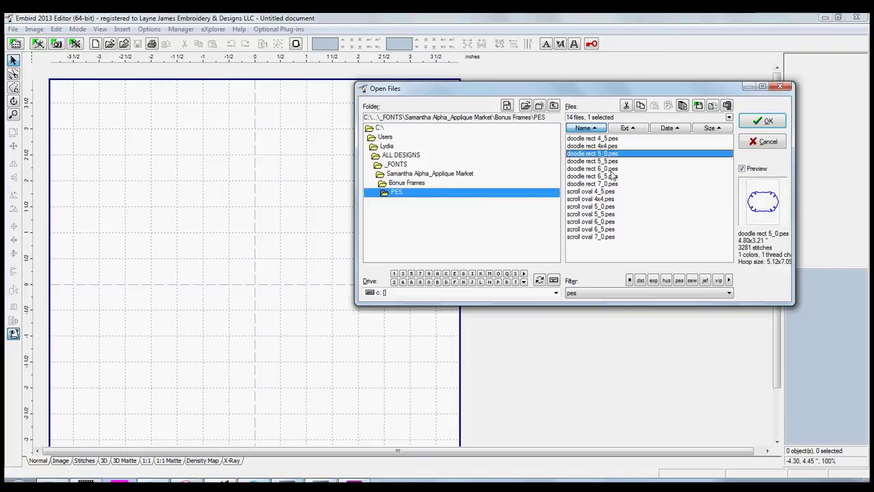
pyautogui.click(582, 170)
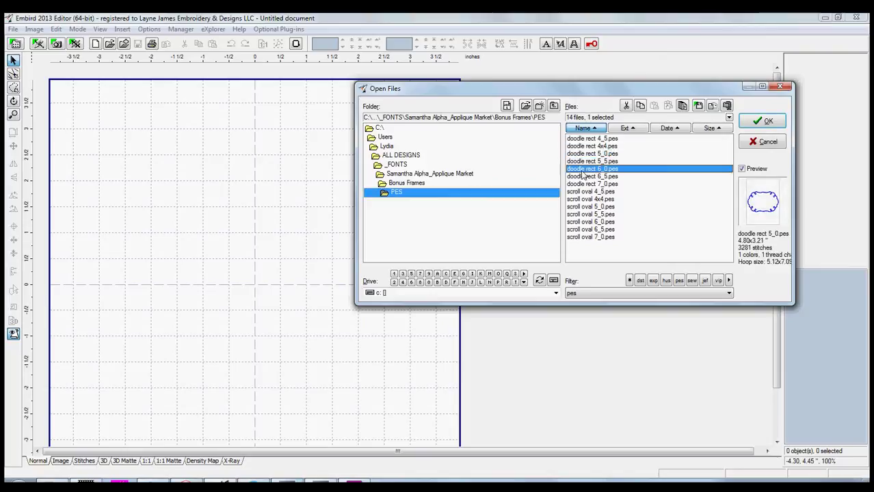
pyautogui.click(588, 199)
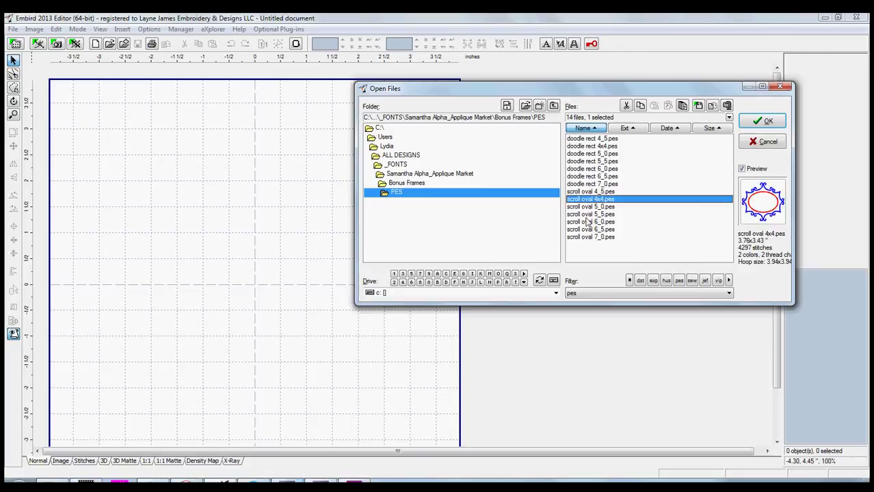
pyautogui.click(586, 222)
pyautogui.click(587, 230)
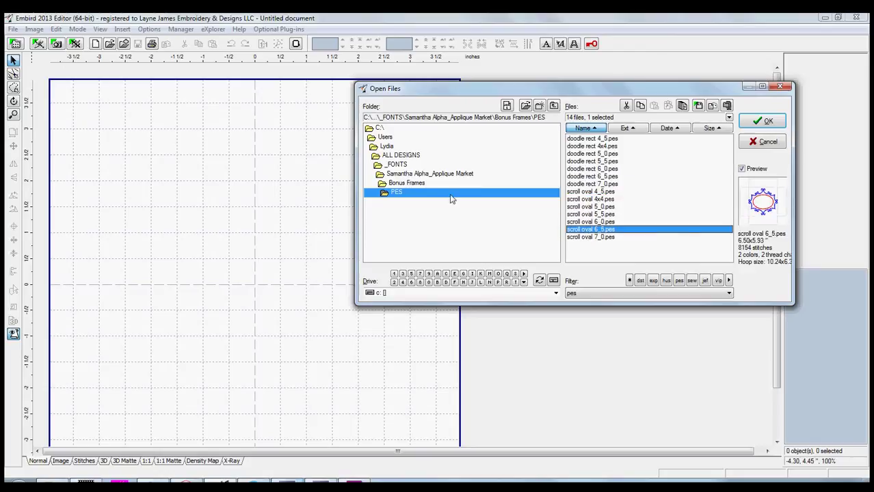
pyautogui.click(409, 181)
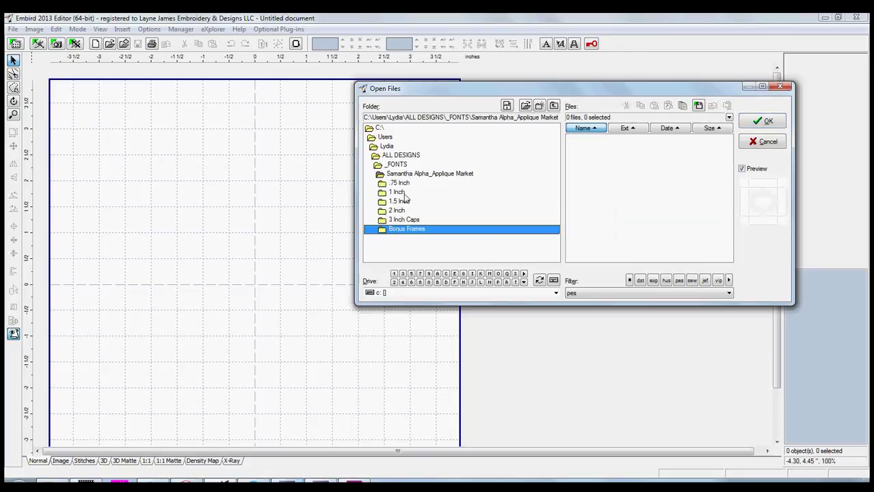
# Open the 1.5 Inch folder's PES subfolder to list its 62 letter files.
pyautogui.click(400, 202)
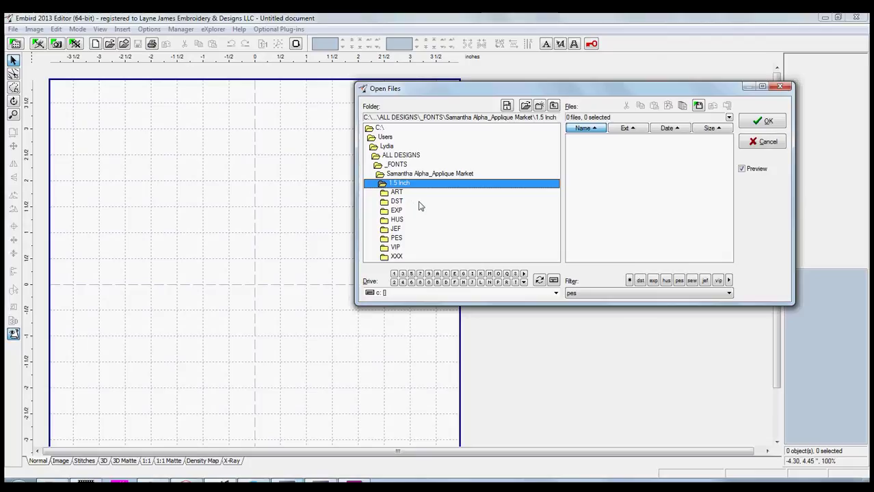
pyautogui.click(410, 240)
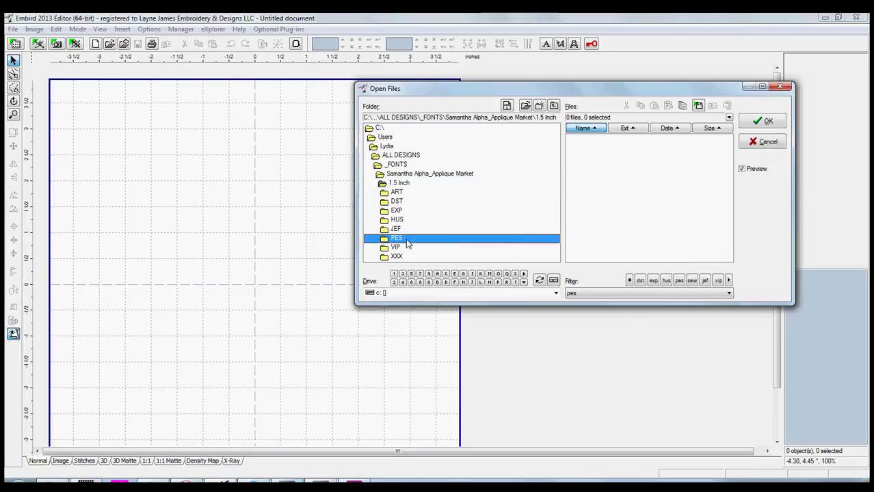
pyautogui.click(415, 203)
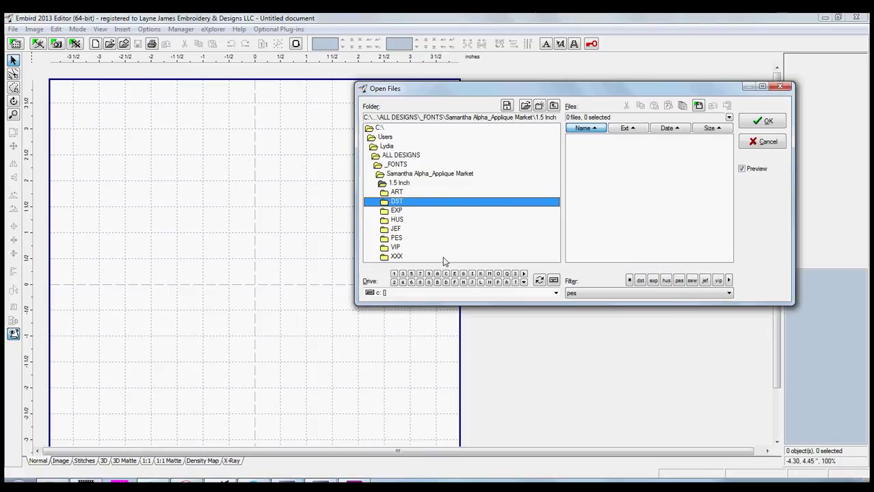
pyautogui.doubleClick(411, 238)
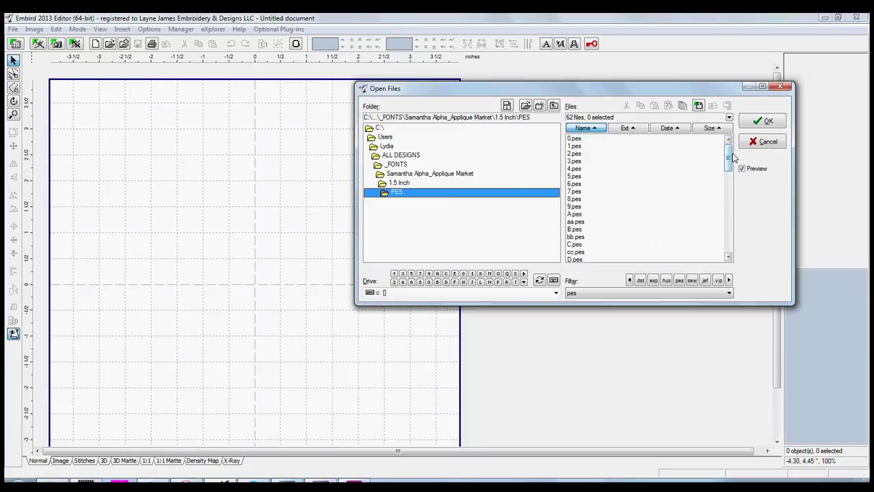
# Preview the cursive A design, then select the E letter file.
pyautogui.moveTo(728, 162)
pyautogui.mouseDown()
pyautogui.moveTo(728, 177)
pyautogui.moveTo(731, 161)
pyautogui.mouseUp()
pyautogui.click(577, 215)
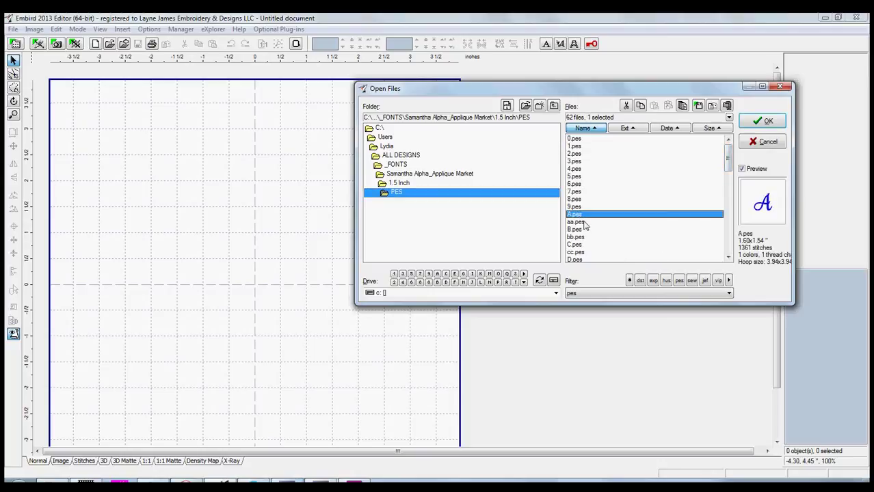
pyautogui.scroll(-1, 627, 222)
pyautogui.scroll(-3, 598, 204)
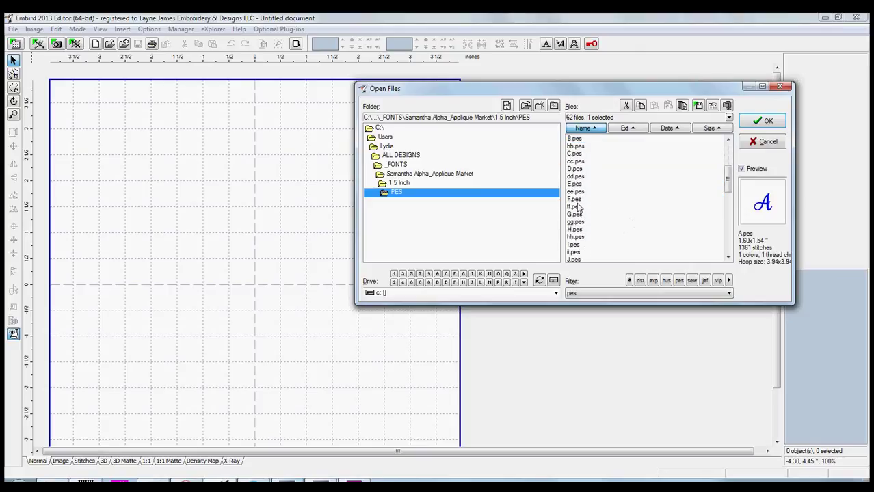
pyautogui.click(575, 185)
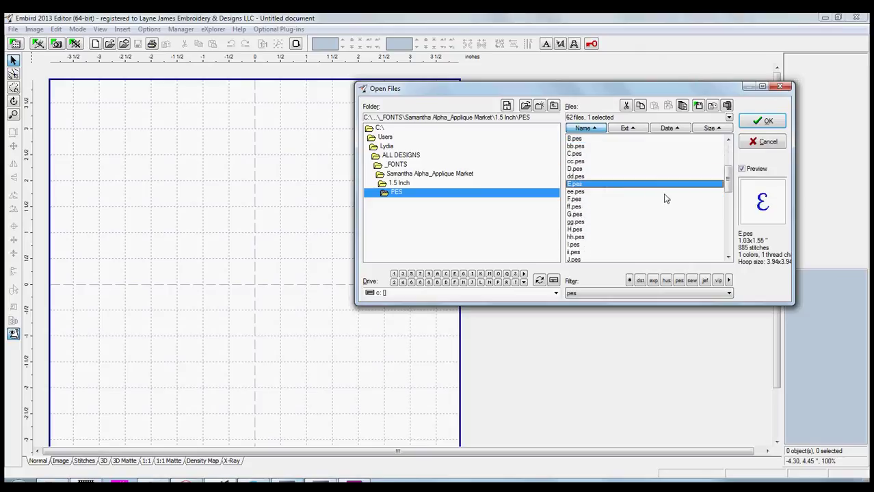
# Add mm, ii, l and y to the selection and load all five letters into the hoop.
pyautogui.scroll(-4, 668, 209)
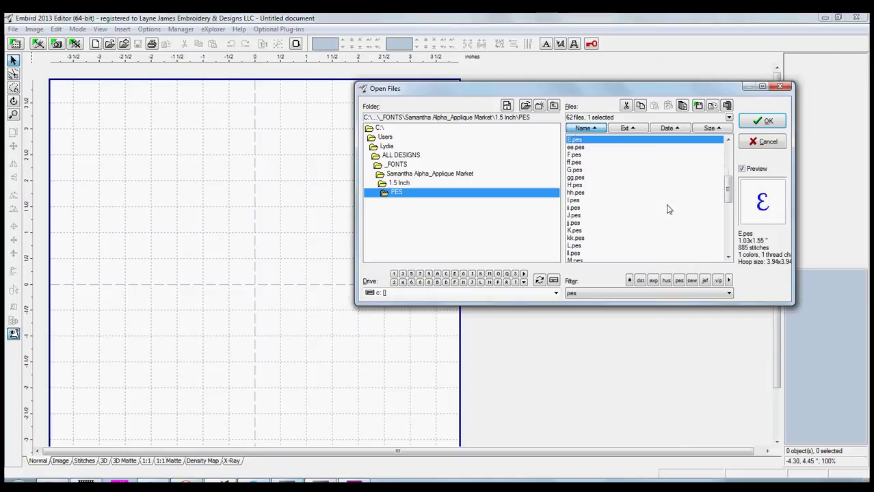
pyautogui.scroll(4, 668, 209)
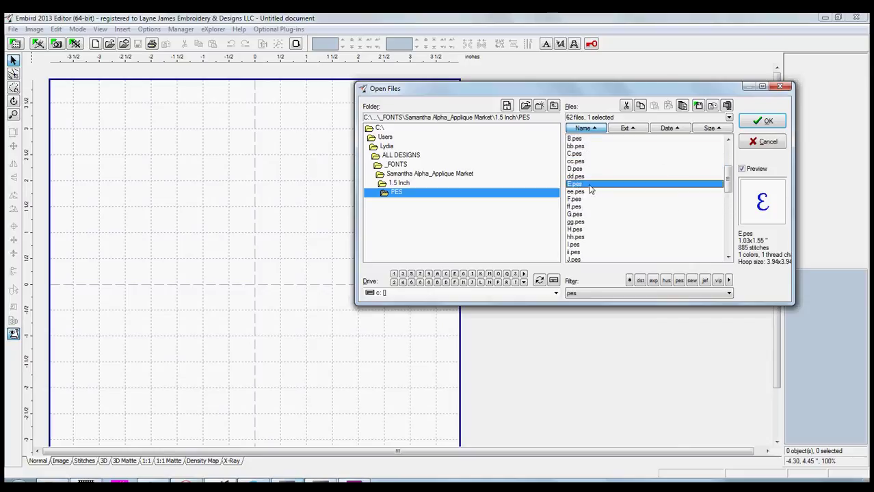
pyautogui.scroll(-3, 598, 197)
pyautogui.scroll(-1, 600, 199)
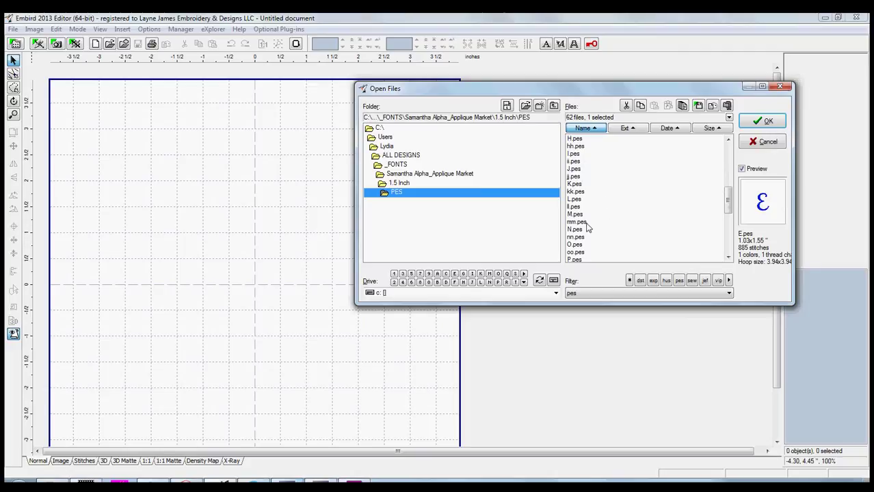
pyautogui.keyDown('ctrl'); pyautogui.click(586, 222); pyautogui.keyUp('ctrl')
pyautogui.keyDown('ctrl'); pyautogui.click(577, 162); pyautogui.keyUp('ctrl')
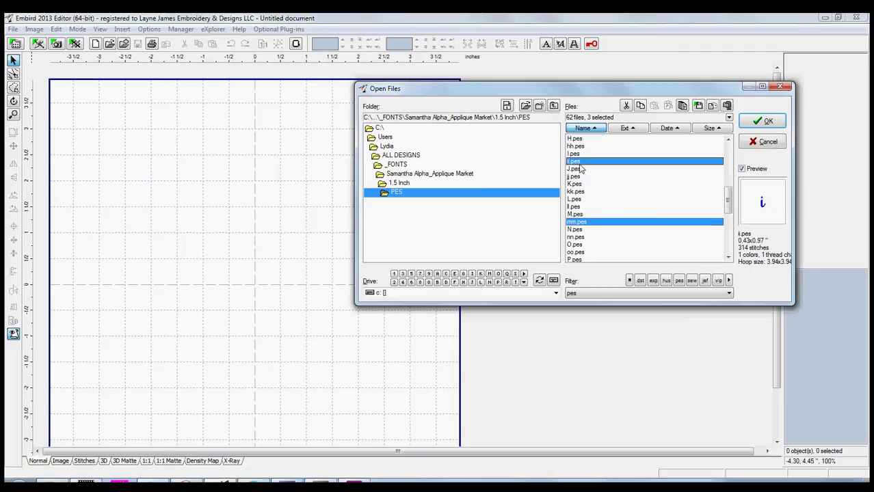
pyautogui.keyDown('ctrl'); pyautogui.click(576, 206); pyautogui.keyUp('ctrl')
pyautogui.scroll(-7, 611, 224)
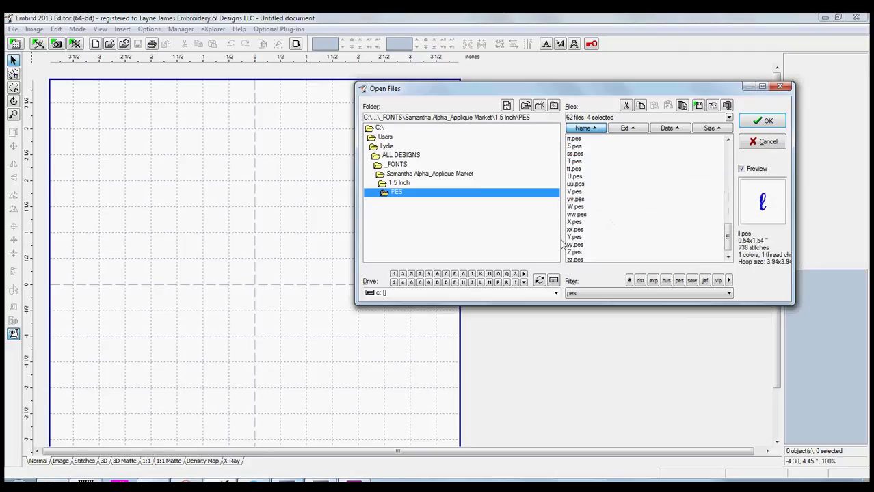
pyautogui.keyDown('ctrl'); pyautogui.click(574, 244); pyautogui.keyUp('ctrl')
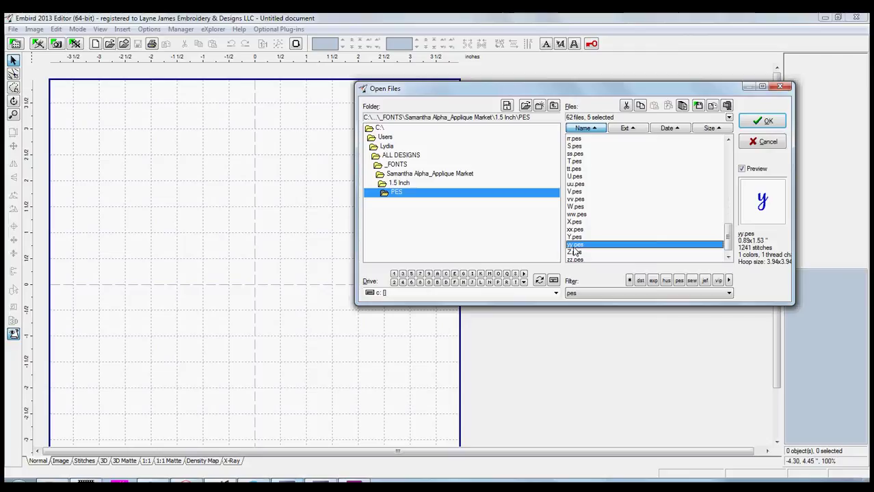
pyautogui.click(759, 123)
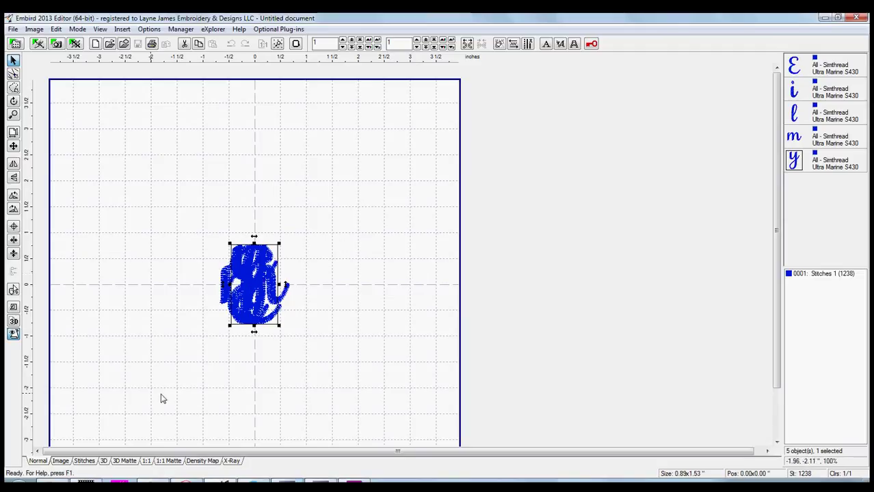
# Zoom out and drag the y, m, l, i and E apart to separate spots on the hoop.
pyautogui.scroll(-1, 166, 225)
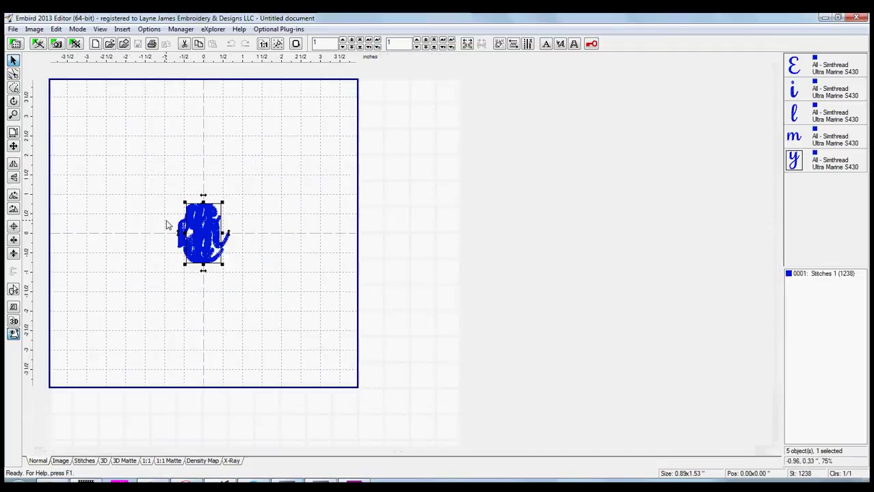
pyautogui.moveTo(203, 240); pyautogui.dragTo(310, 242)
pyautogui.click(214, 244)
pyautogui.moveTo(214, 244); pyautogui.dragTo(277, 206)
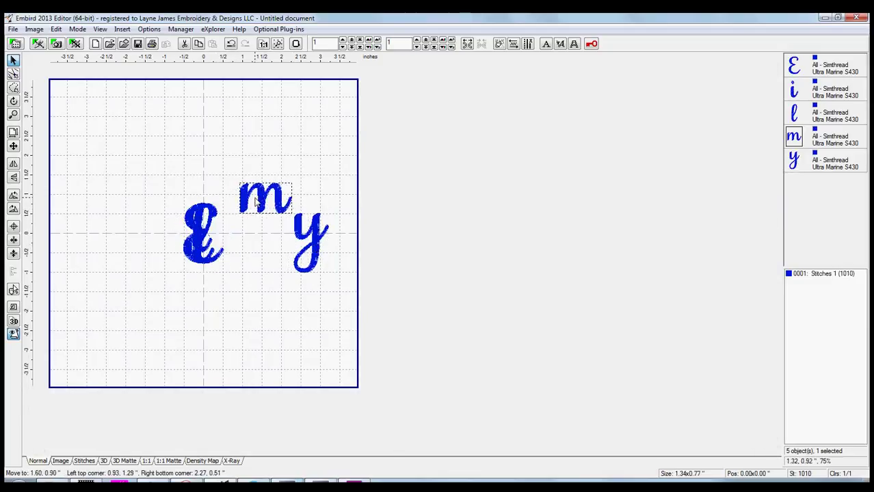
pyautogui.moveTo(202, 244); pyautogui.dragTo(243, 257)
pyautogui.moveTo(183, 258); pyautogui.dragTo(105, 255)
# Zoom in and overlap E, m and i in sequence, fine-tuning the i beside the m.
pyautogui.scroll(2, 184, 264)
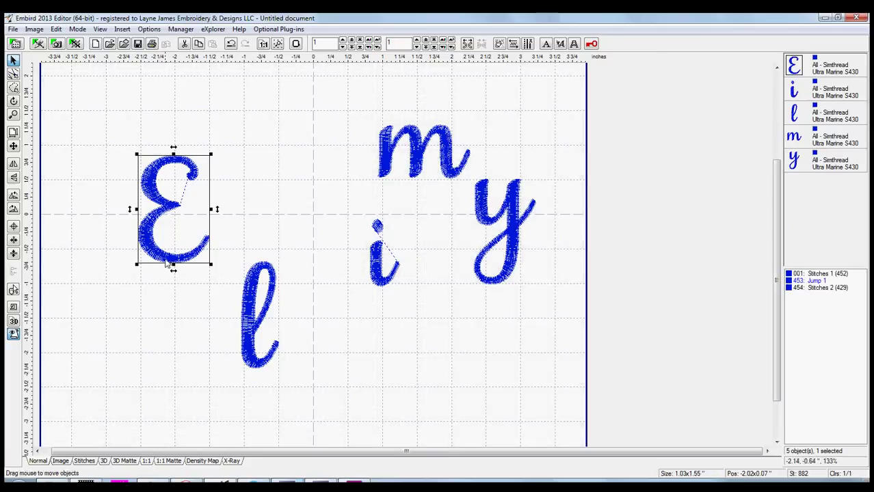
pyautogui.moveTo(173, 259); pyautogui.dragTo(218, 184)
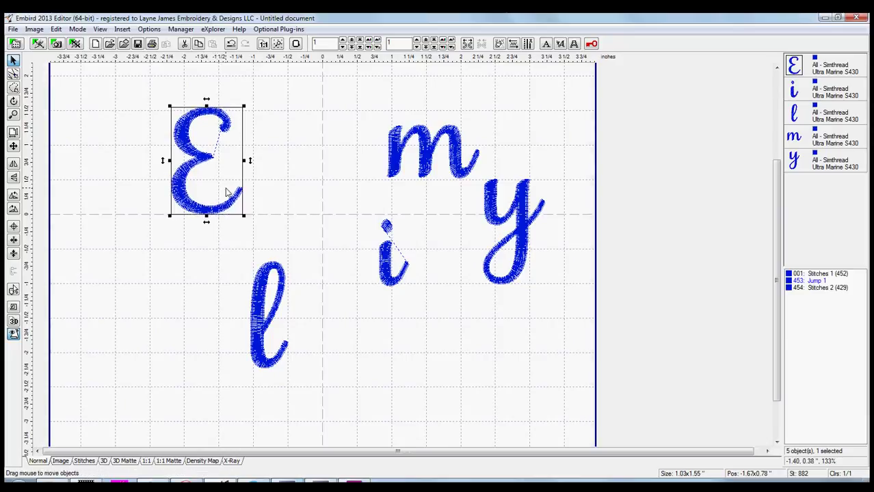
pyautogui.click(428, 165)
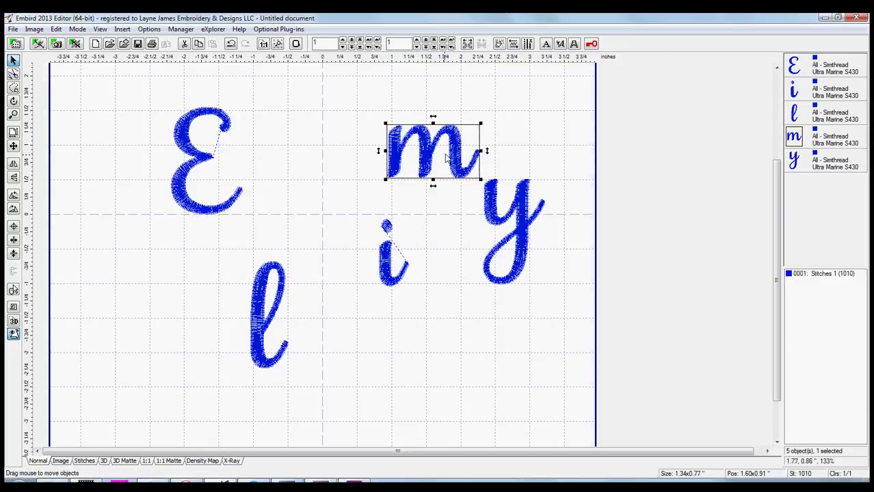
pyautogui.moveTo(439, 159); pyautogui.dragTo(299, 195)
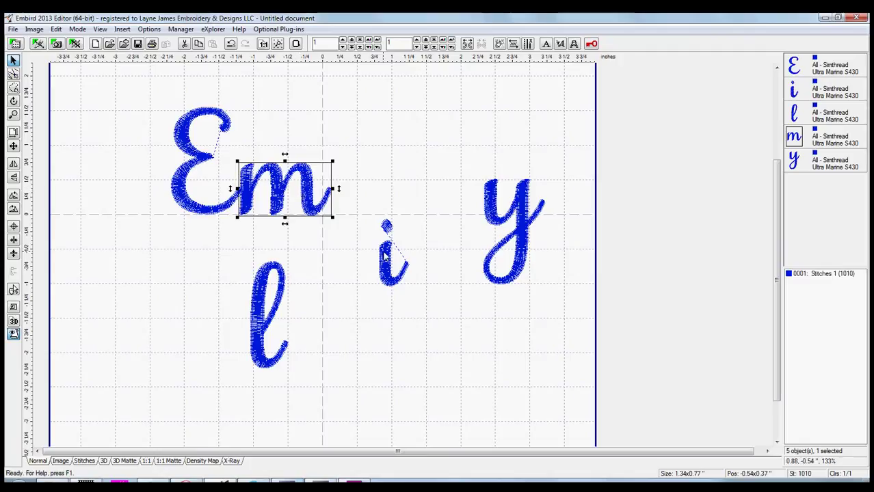
pyautogui.moveTo(378, 257); pyautogui.dragTo(339, 183)
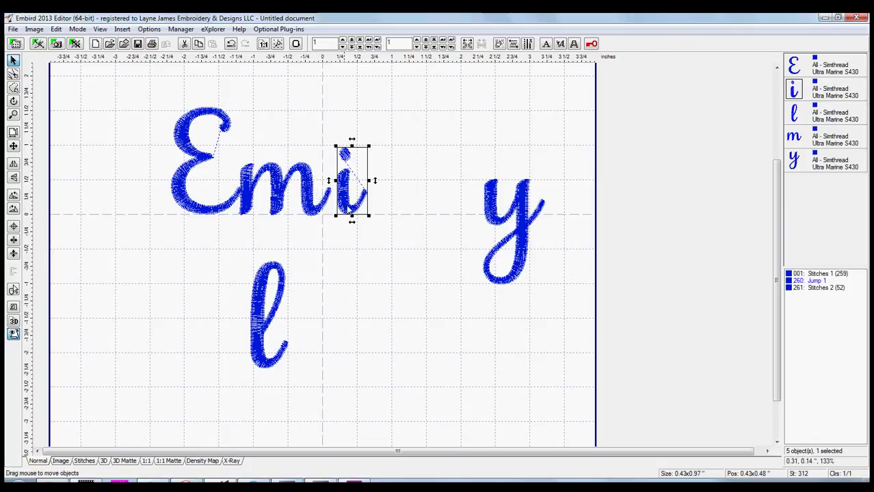
pyautogui.moveTo(355, 207); pyautogui.dragTo(353, 207)
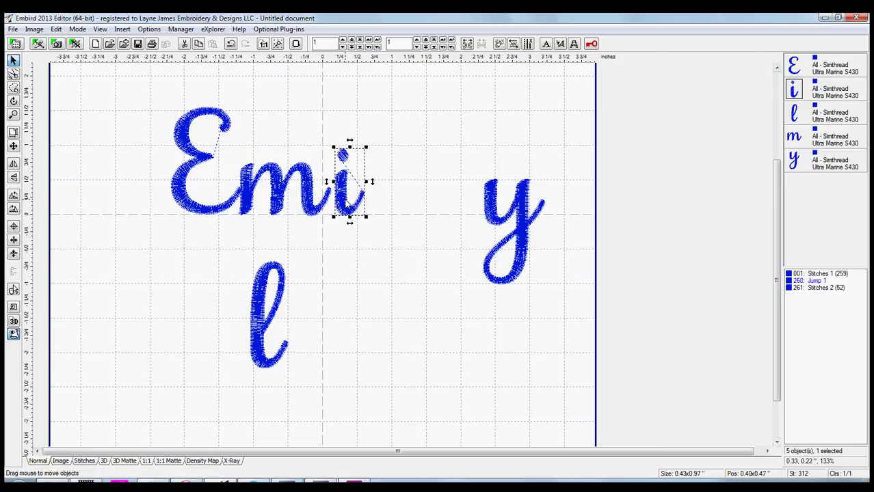
pyautogui.moveTo(346, 205); pyautogui.dragTo(339, 205)
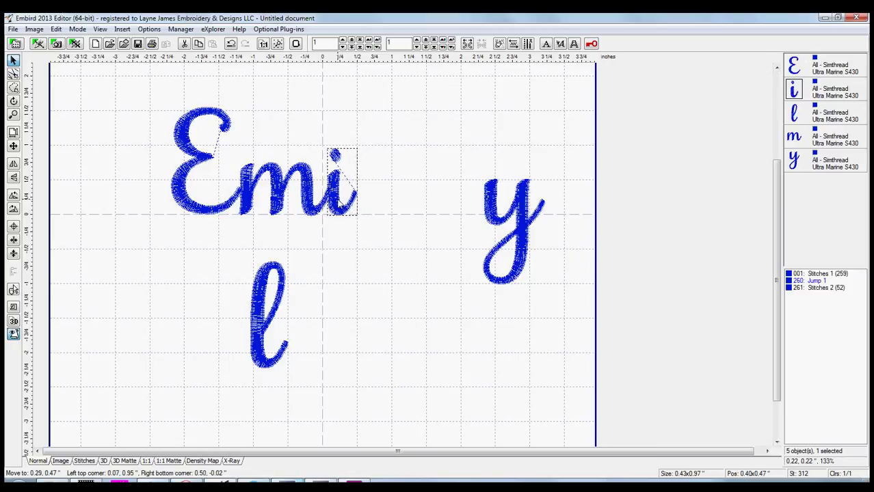
pyautogui.moveTo(340, 209); pyautogui.dragTo(340, 197)
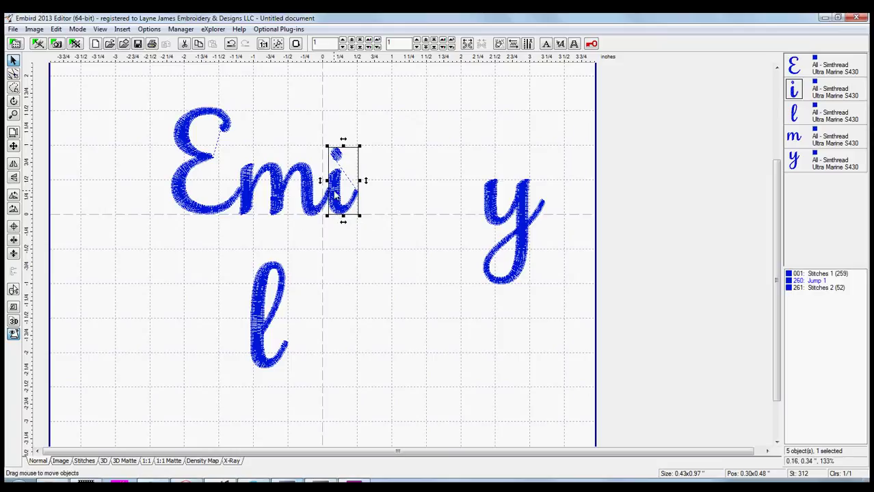
pyautogui.moveTo(343, 199); pyautogui.dragTo(342, 199)
# Attach the l and y after 'Emi' to complete 'Emily', then clear the selection.
pyautogui.click(271, 352)
pyautogui.moveTo(271, 352); pyautogui.dragTo(372, 198)
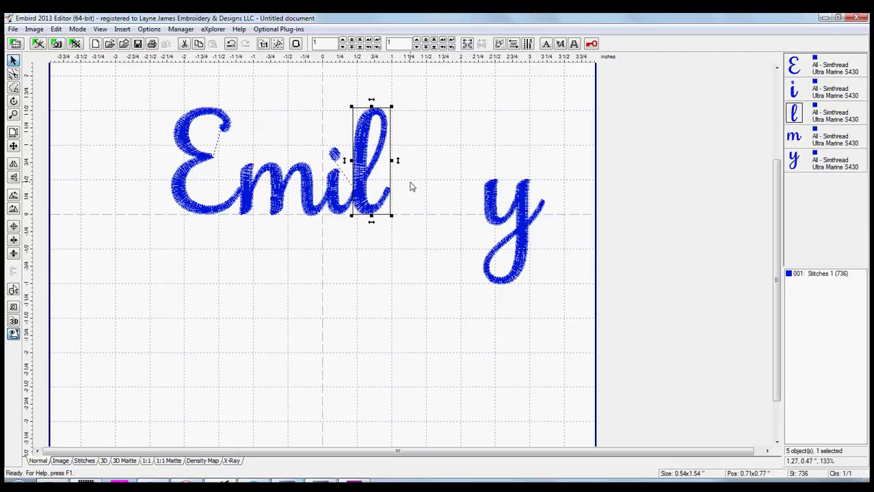
pyautogui.click(395, 195)
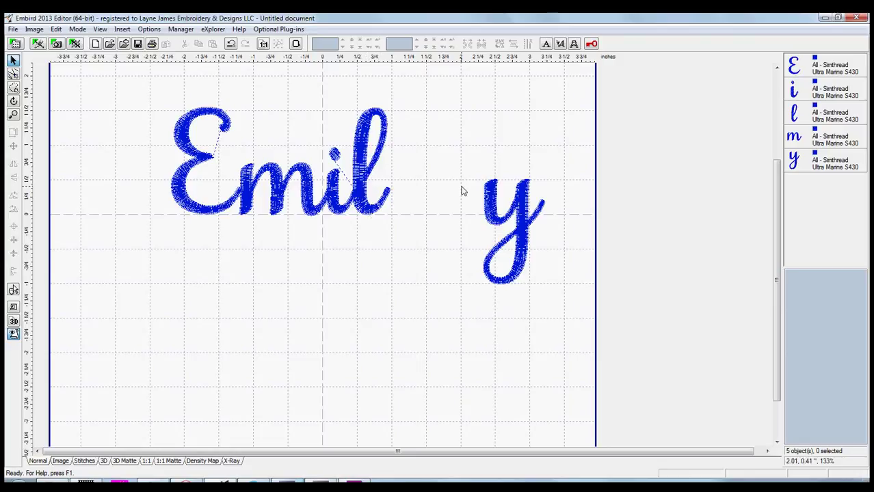
pyautogui.moveTo(517, 214); pyautogui.dragTo(416, 223)
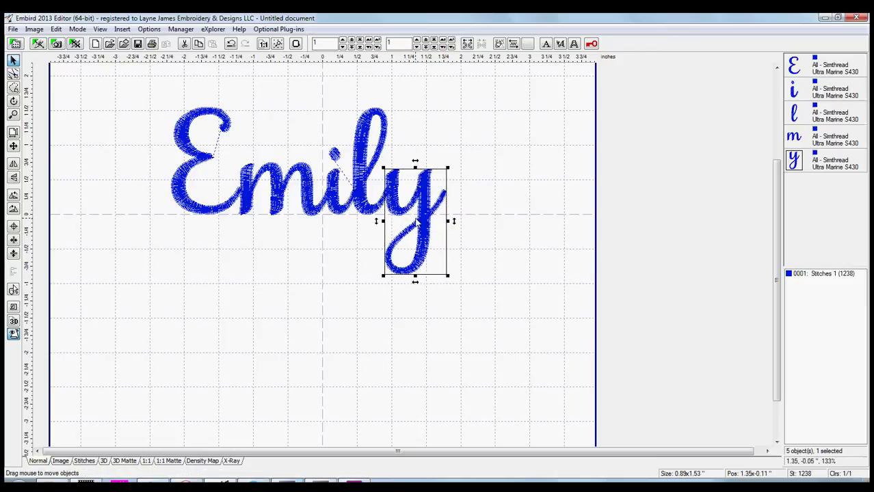
pyautogui.click(468, 303)
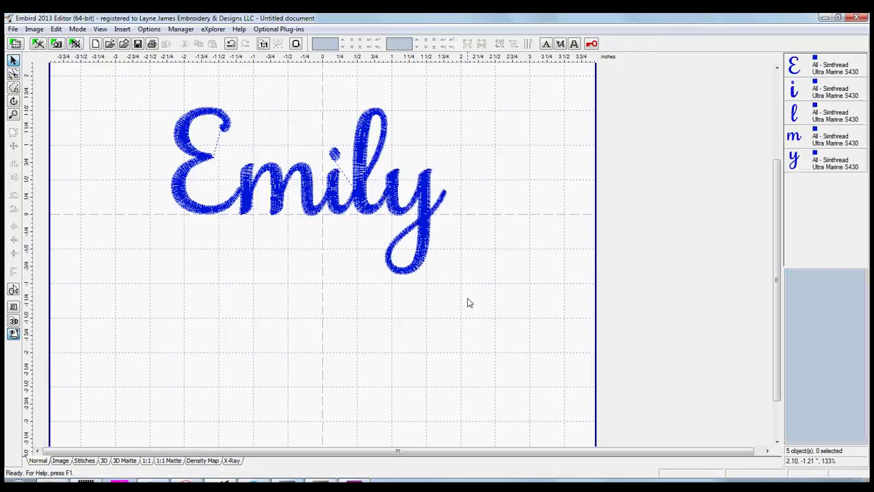
# Switch to Matte view, zoom in and centre Emily, then select the m object.
pyautogui.click(169, 461)
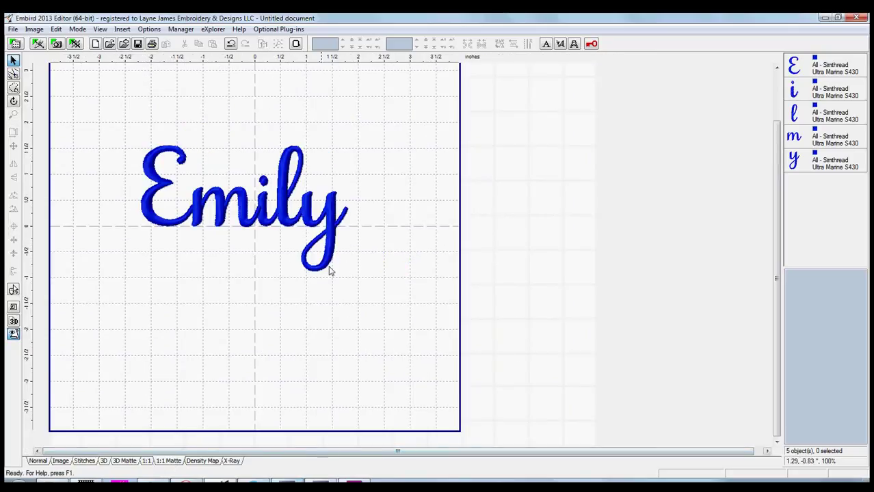
pyautogui.scroll(2, 350, 273)
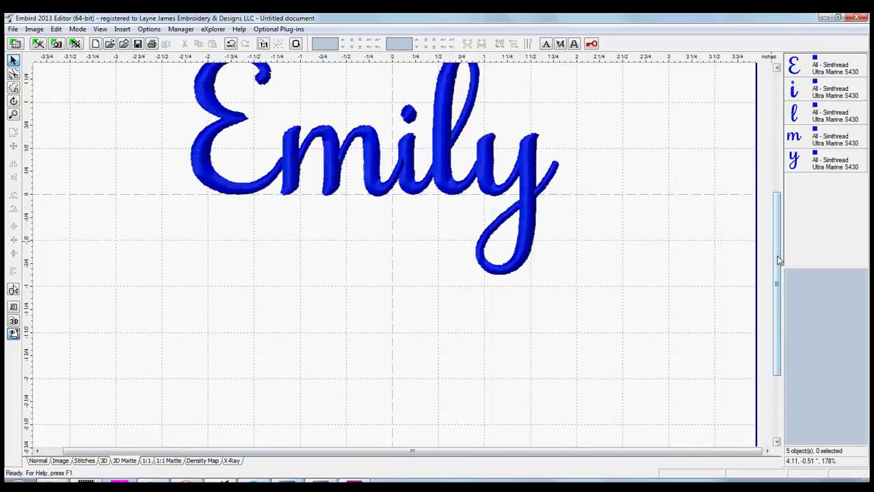
pyautogui.moveTo(778, 260); pyautogui.dragTo(778, 231)
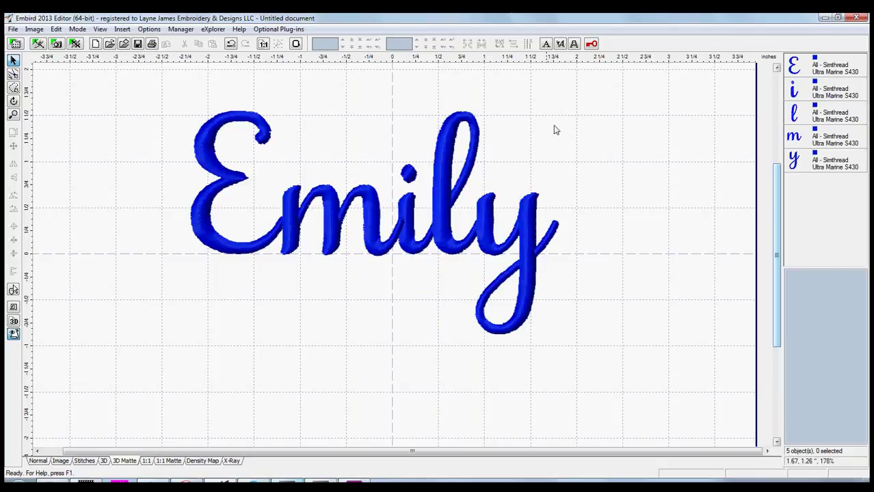
pyautogui.click(793, 138)
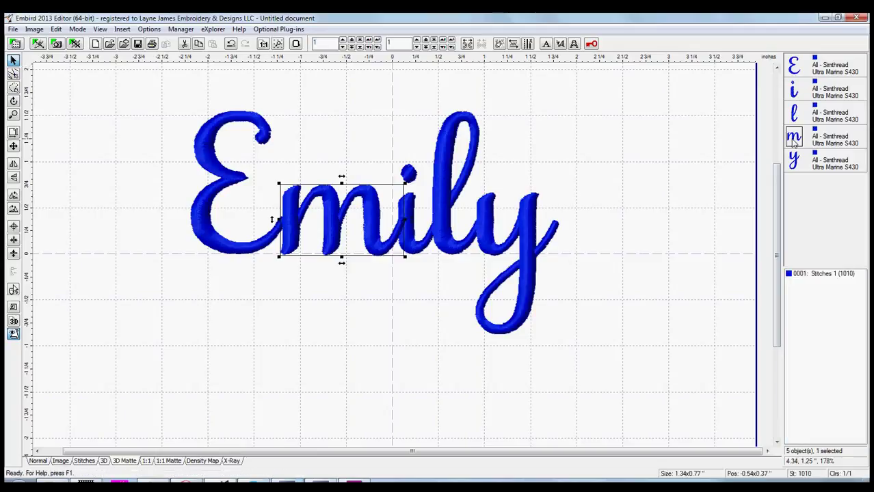
# Move the m ahead of the i in the stitch order using Insert Before Object.
pyautogui.rightClick(795, 92)
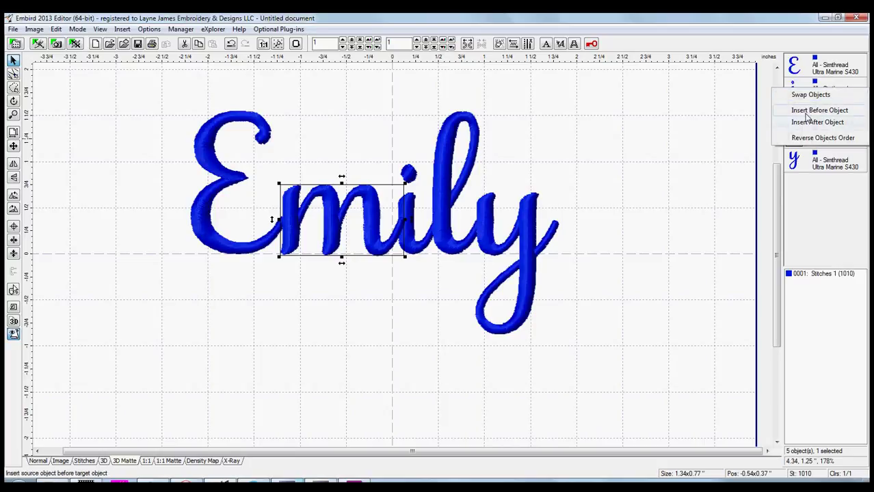
pyautogui.click(805, 114)
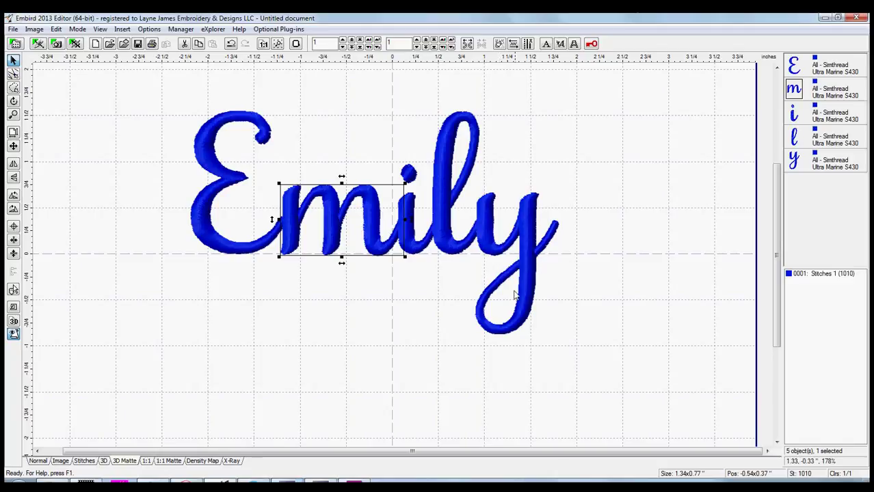
pyautogui.click(148, 462)
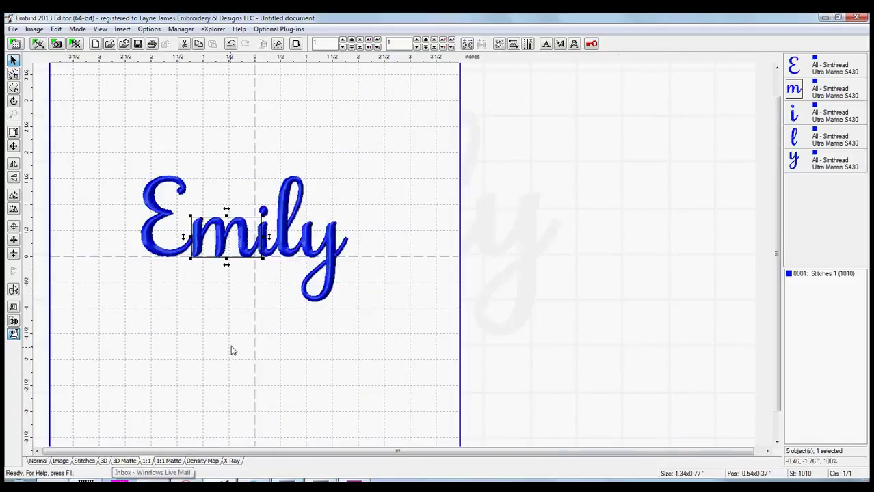
pyautogui.scroll(3, 233, 349)
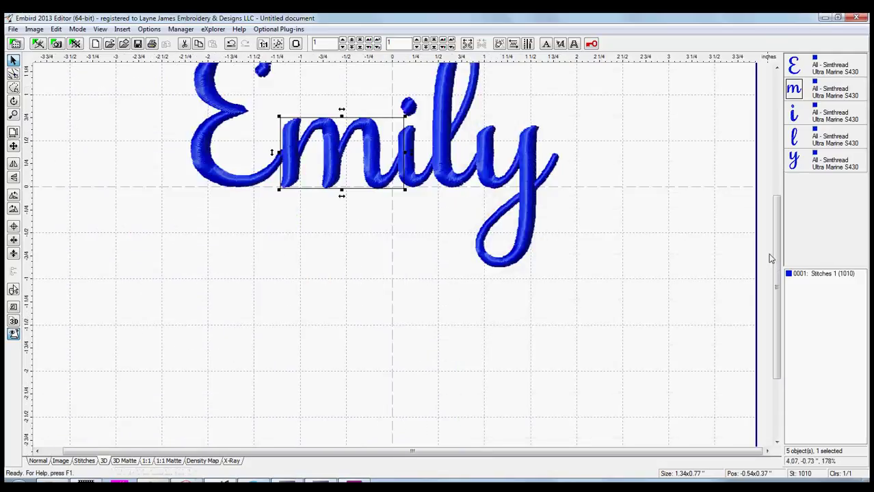
pyautogui.moveTo(775, 259); pyautogui.dragTo(775, 221)
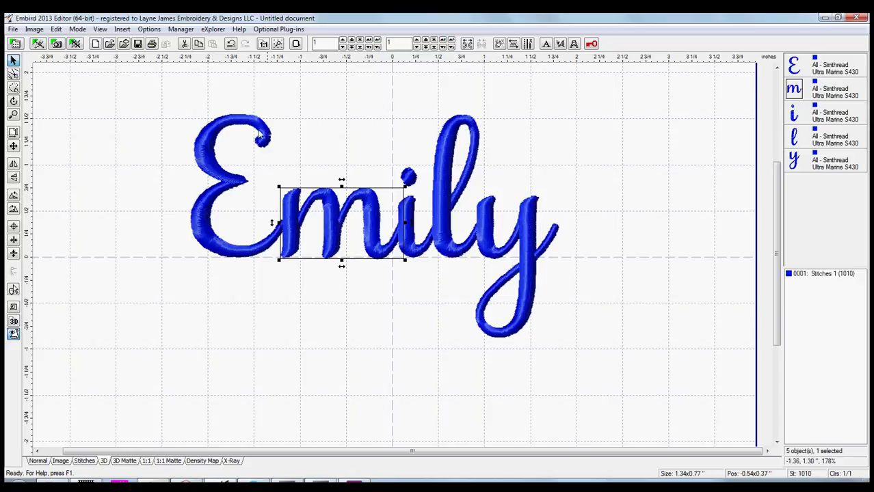
pyautogui.click(599, 228)
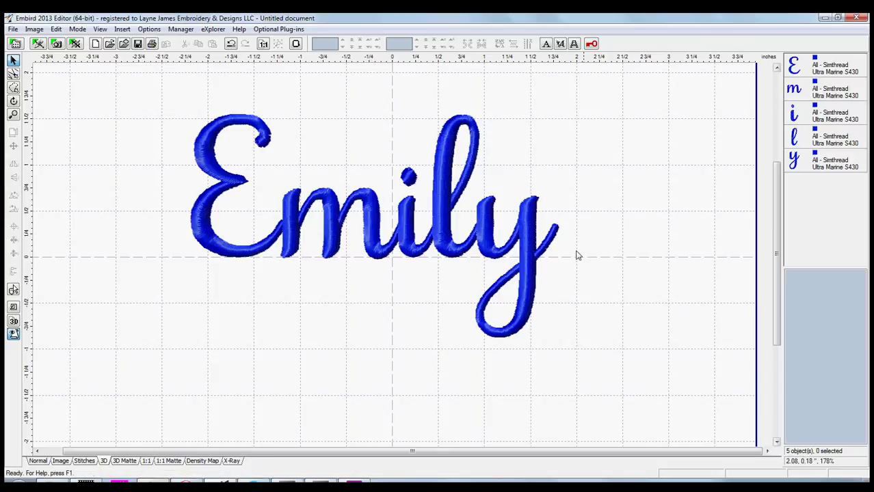
pyautogui.scroll(3, 772, 236)
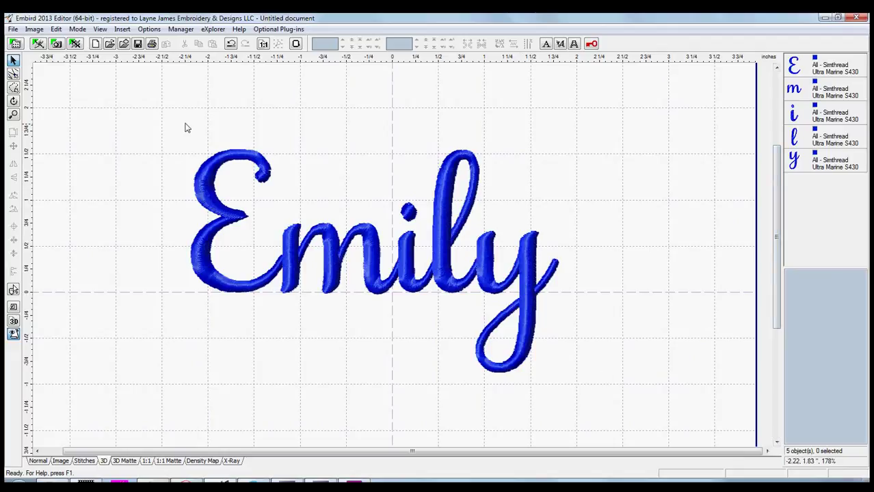
# Box-select all five letters and join them, undoing after an I/O error and rejoining with Ctrl+G.
pyautogui.moveTo(164, 107); pyautogui.dragTo(604, 397)
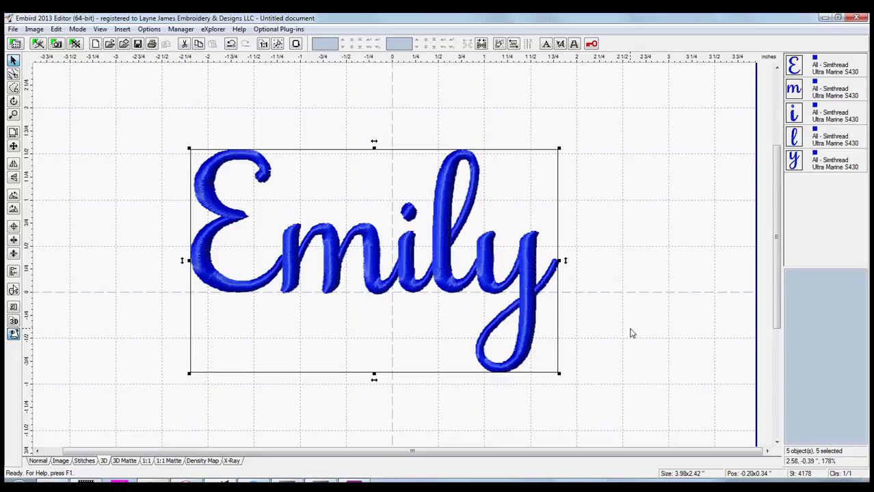
pyautogui.hotkey('ctrl', 'j')
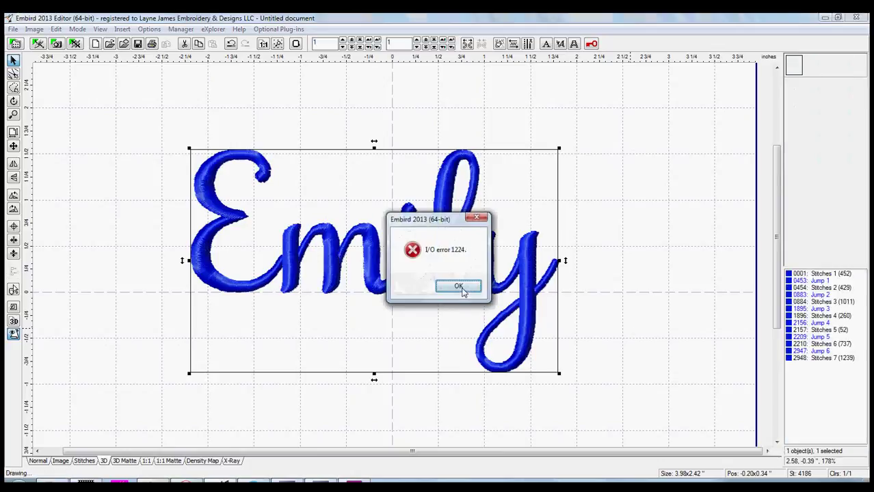
pyautogui.click(457, 287)
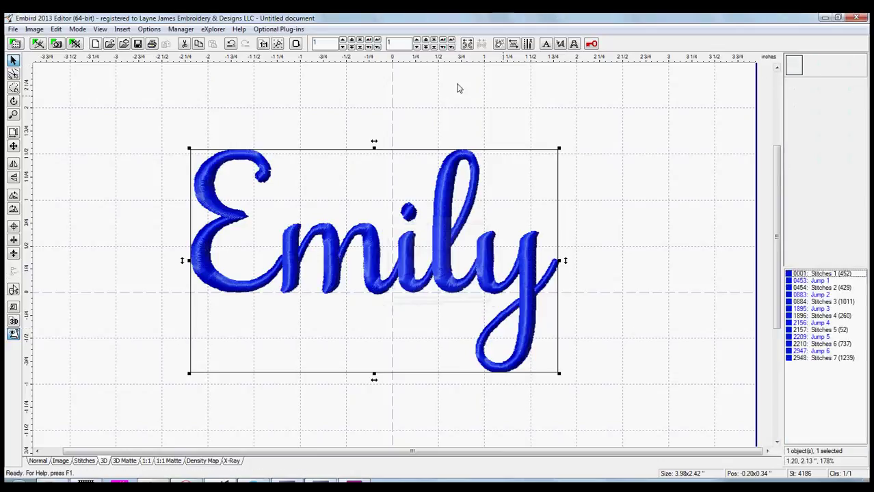
pyautogui.click(232, 45)
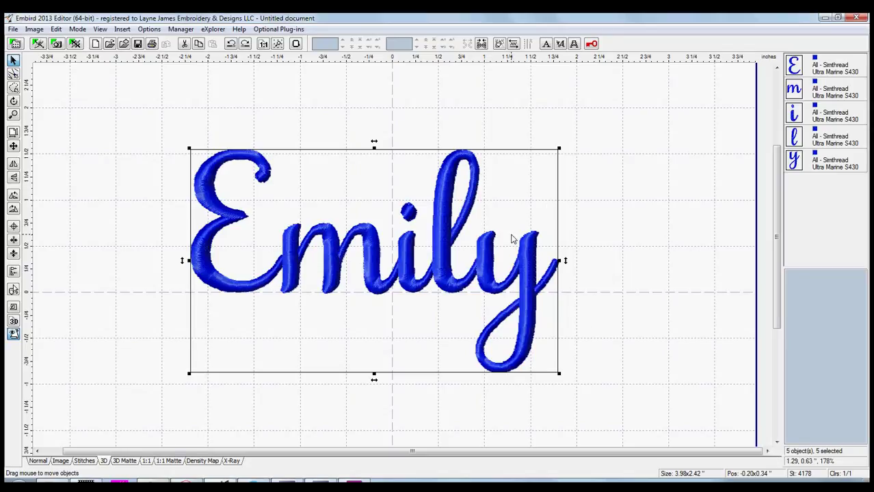
pyautogui.hotkey('ctrl', 'g')
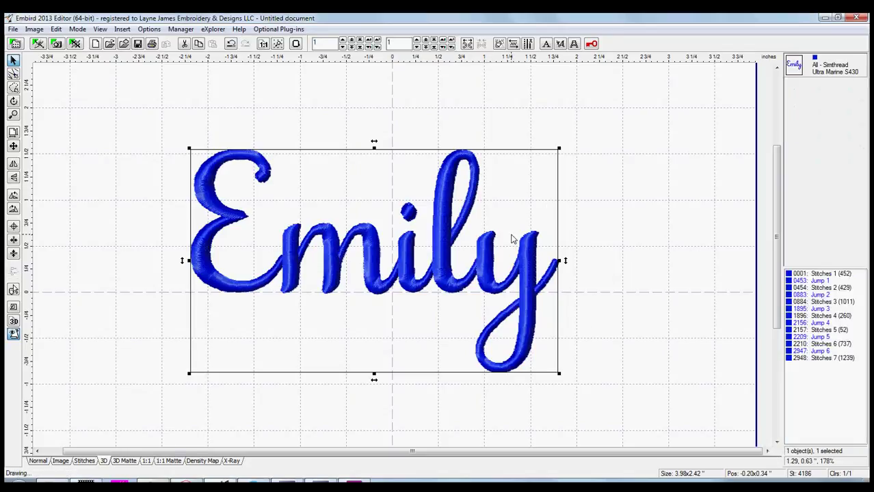
# Change the Emily thread colour from blue to King Star Passion 810 pink.
pyautogui.doubleClick(814, 58)
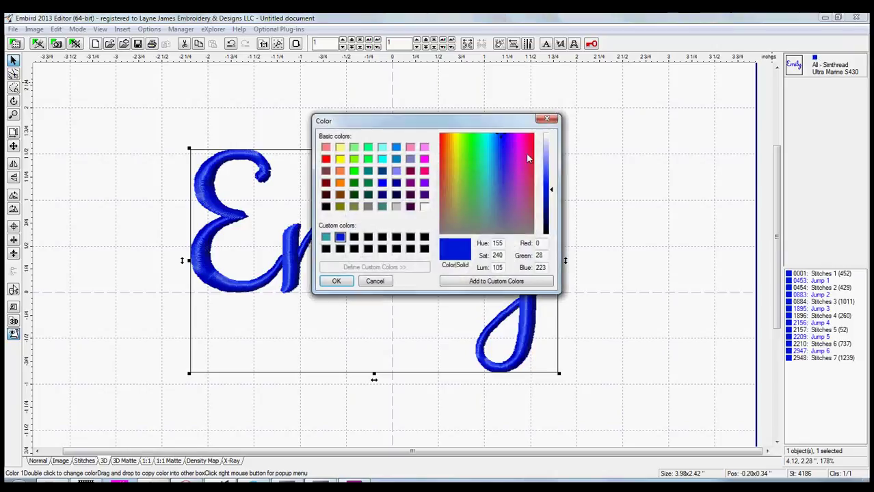
pyautogui.click(524, 155)
pyautogui.click(518, 172)
pyautogui.click(522, 140)
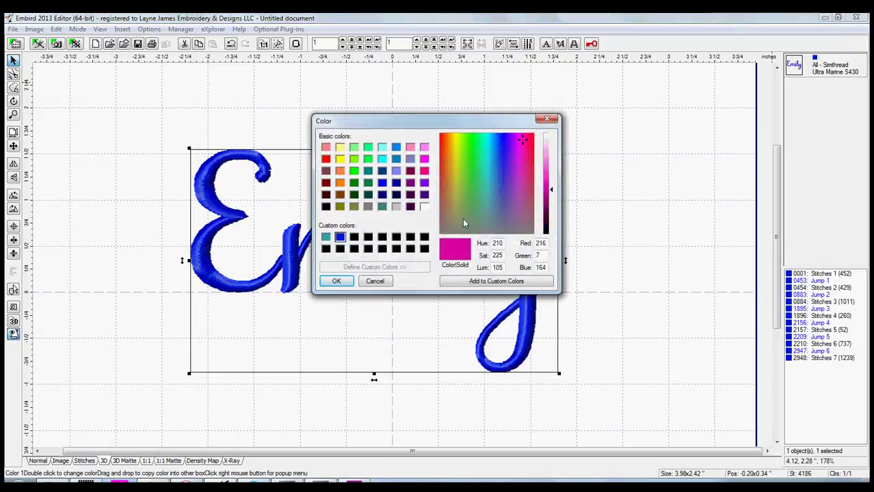
pyautogui.click(348, 286)
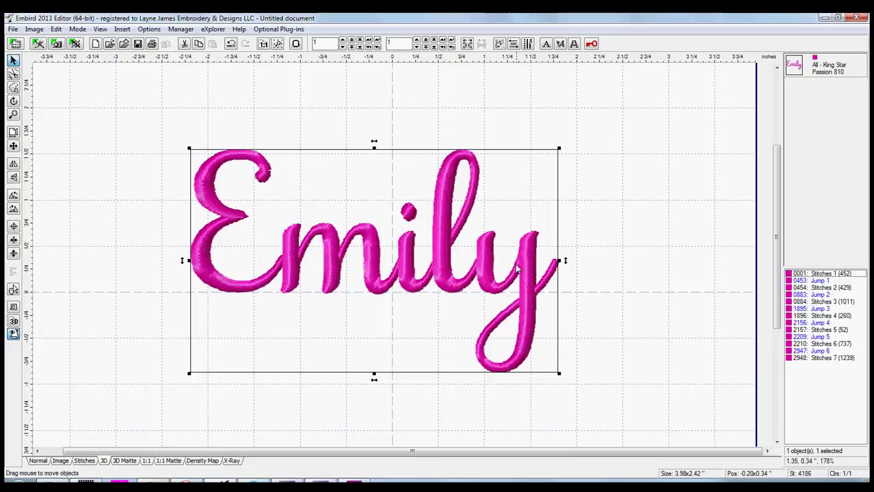
pyautogui.click(612, 238)
pyautogui.click(457, 266)
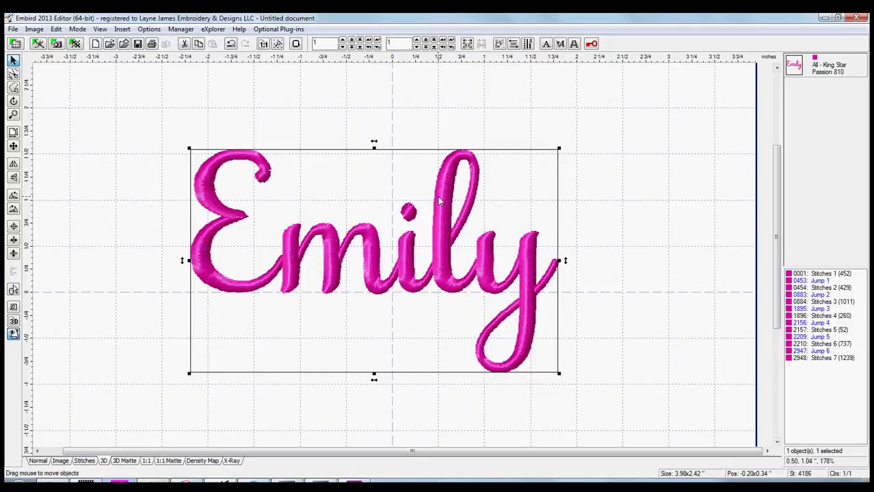
# In the Stitches view, centre the Emily design in the hoop at 0.00, 0.00 and zoom out.
pyautogui.moveTo(501, 272)
pyautogui.mouseDown()
pyautogui.moveTo(616, 265)
pyautogui.moveTo(487, 283)
pyautogui.mouseUp()
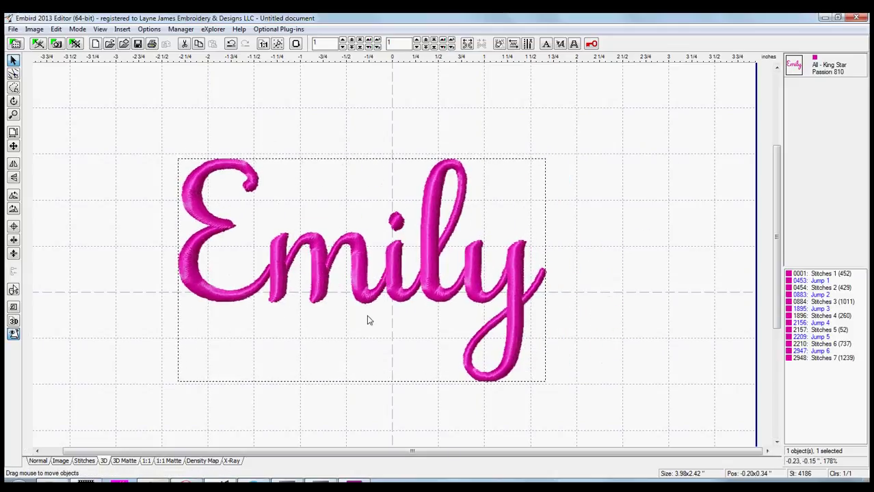
pyautogui.click(84, 461)
pyautogui.click(572, 308)
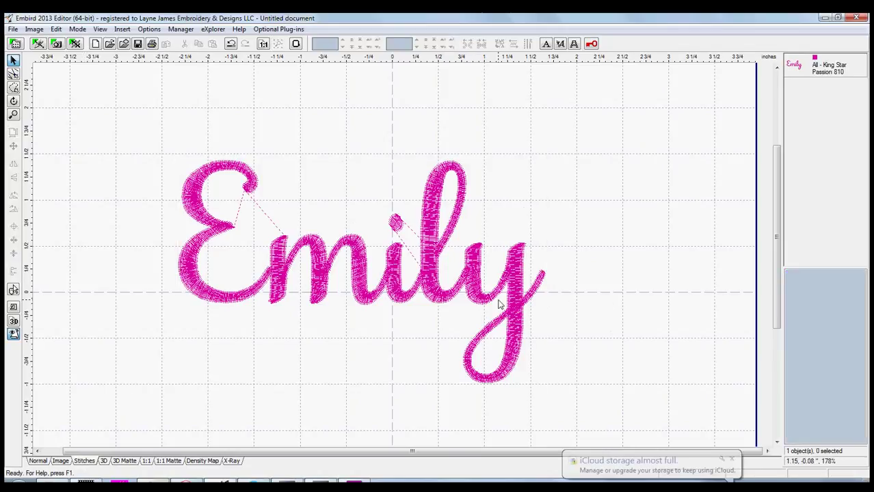
pyautogui.click(428, 290)
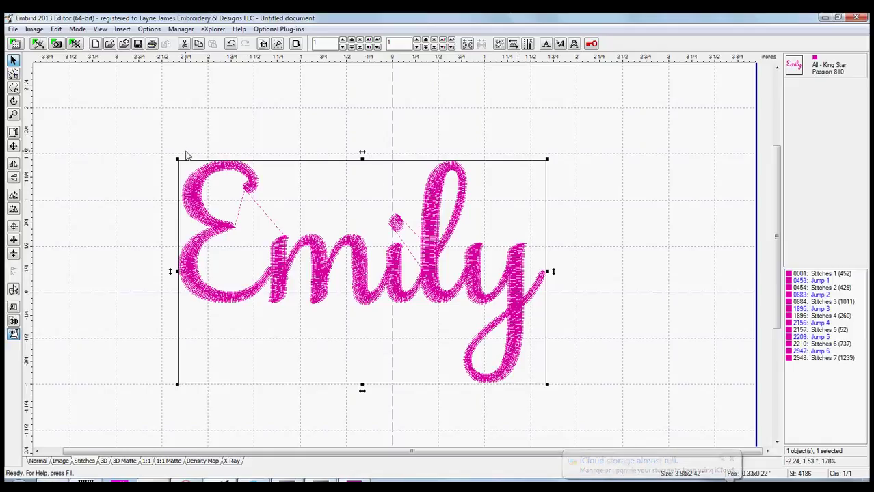
pyautogui.click(13, 226)
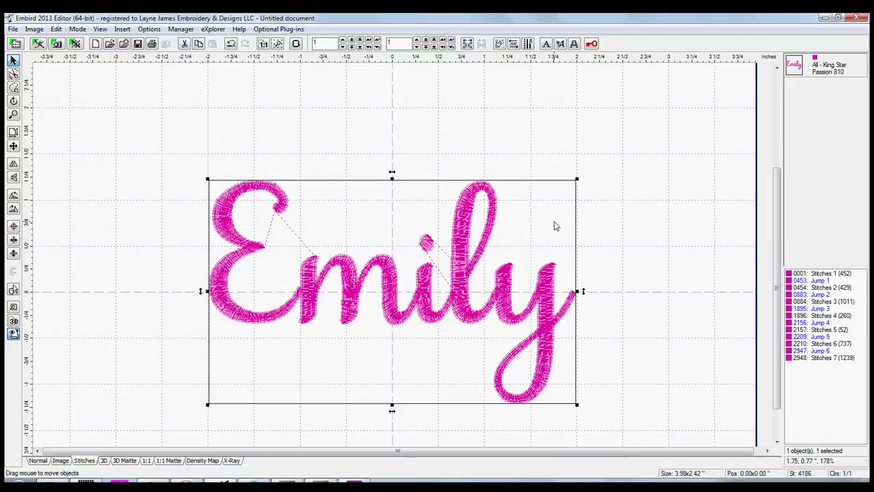
pyautogui.press('-')
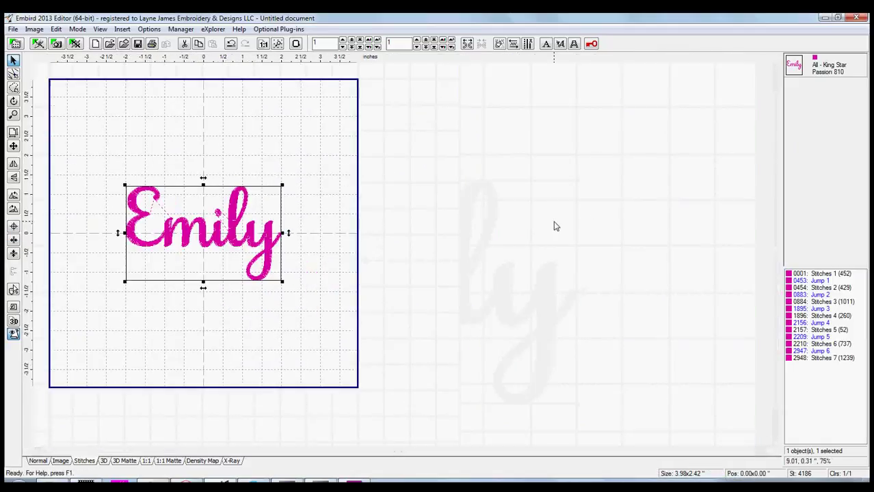
# Start saving the design with File > Save As and close the File Conversion dialog.
pyautogui.click(13, 30)
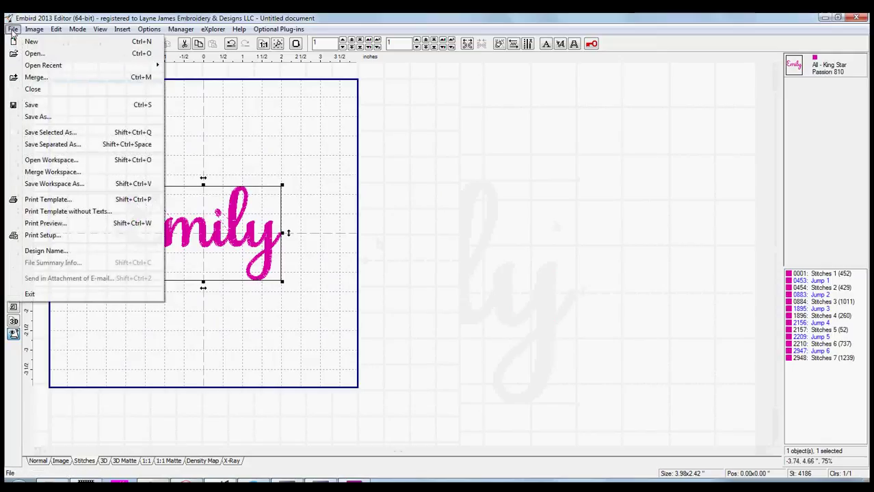
pyautogui.click(59, 117)
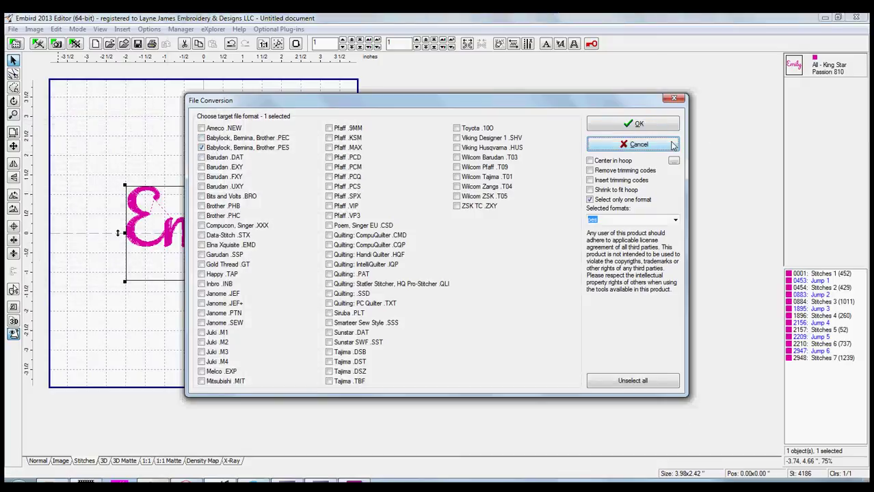
pyautogui.click(632, 145)
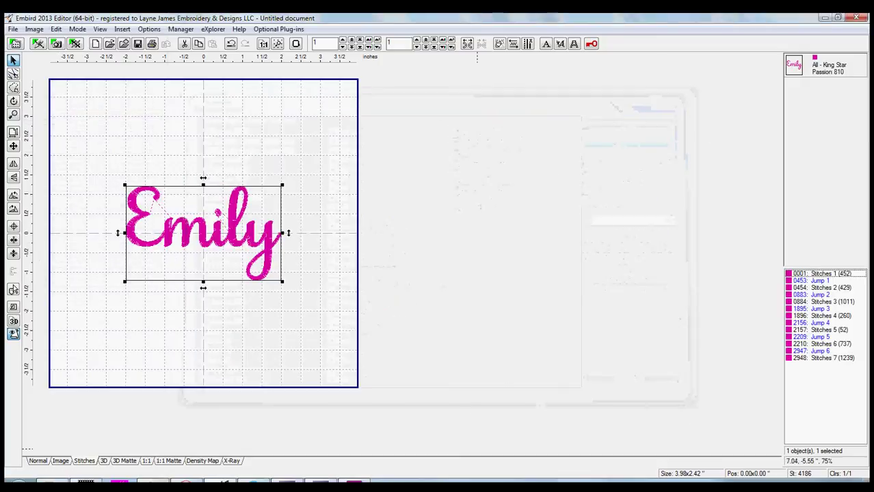